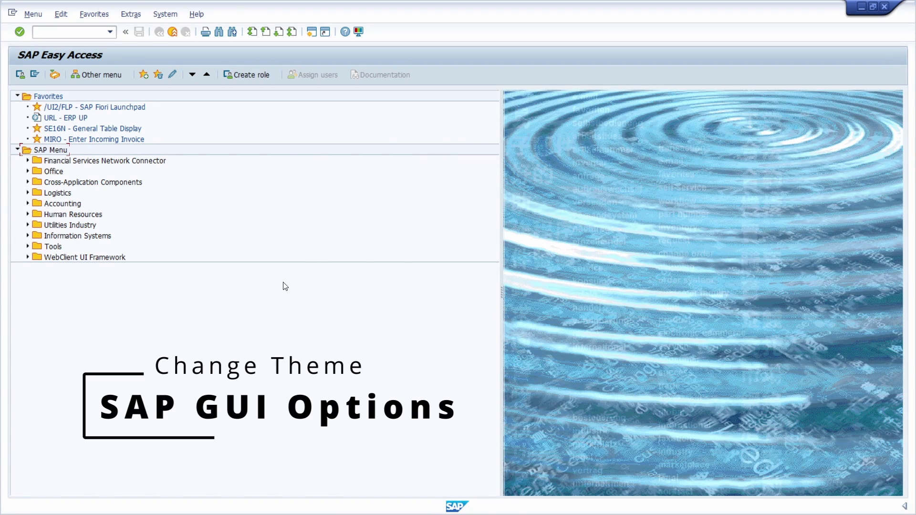
Step: Open SAP GUI Options from Customize Local Layout, then from the SAP Logon system menu
click(360, 31)
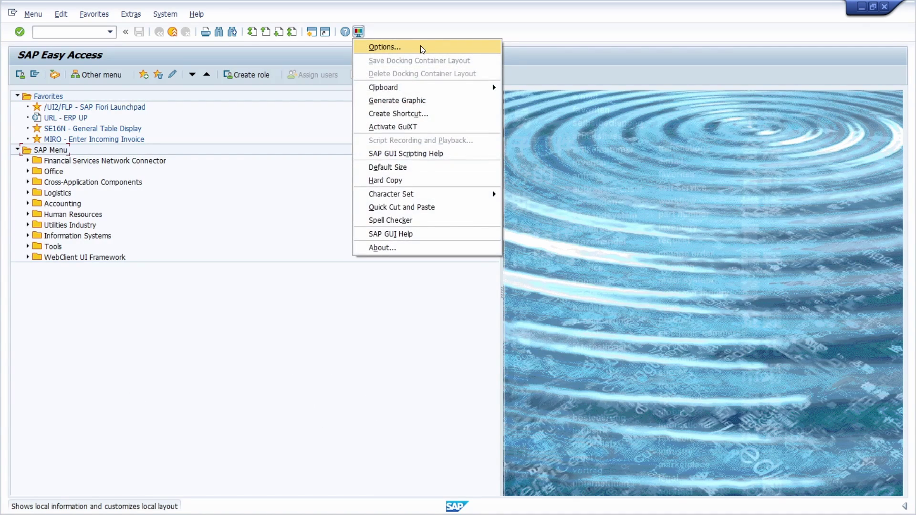
click(398, 47)
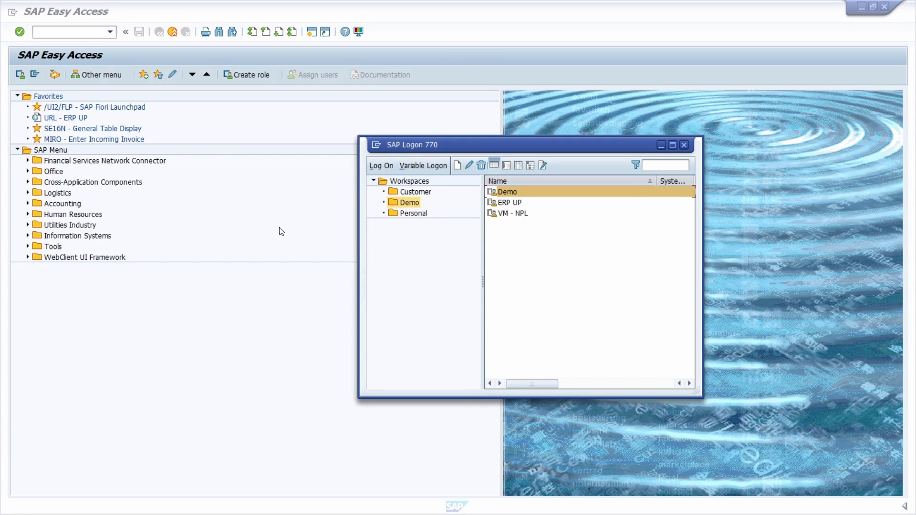
click(376, 146)
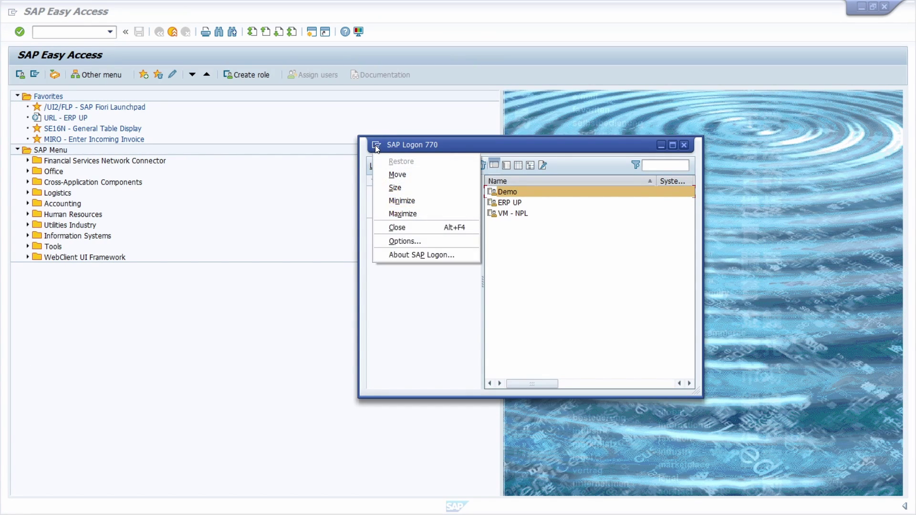
click(409, 239)
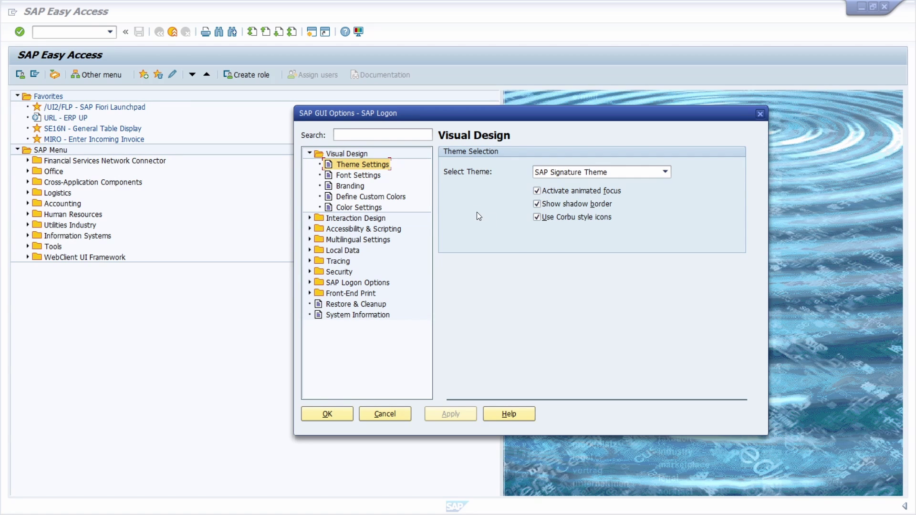
Step: Under Visual Design > Theme Settings, try Belize High Contrast Black, then revert to SAP Signature Theme
click(337, 154)
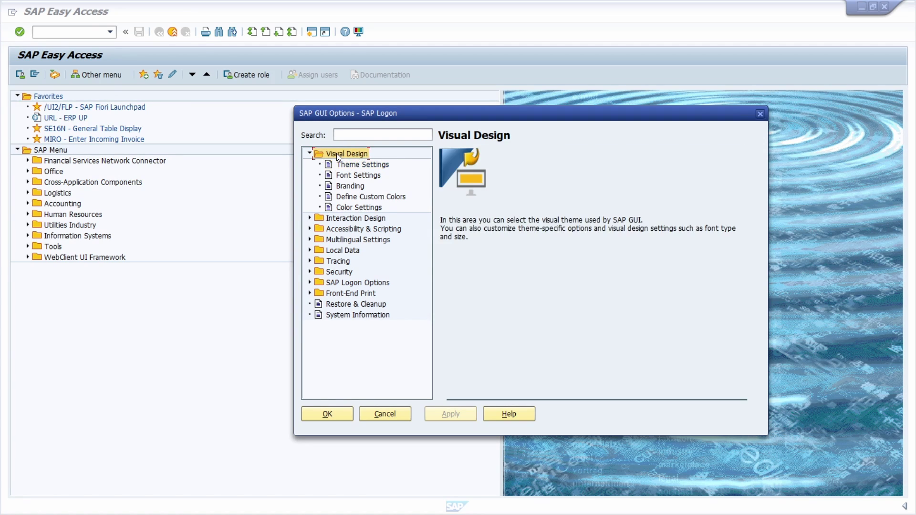
click(348, 166)
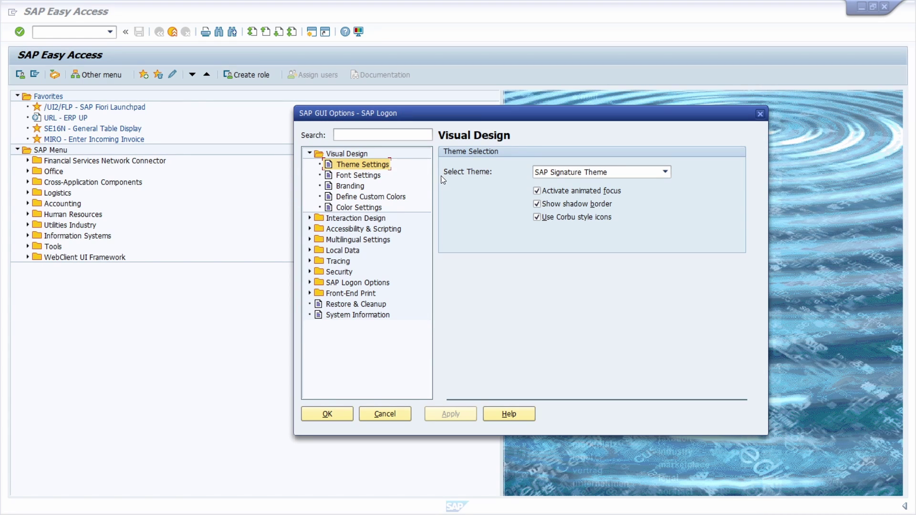
click(650, 174)
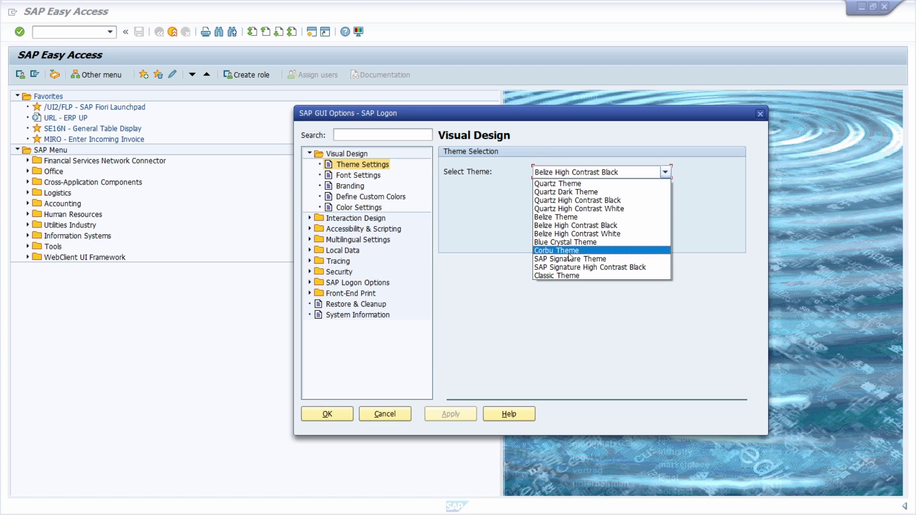
click(488, 237)
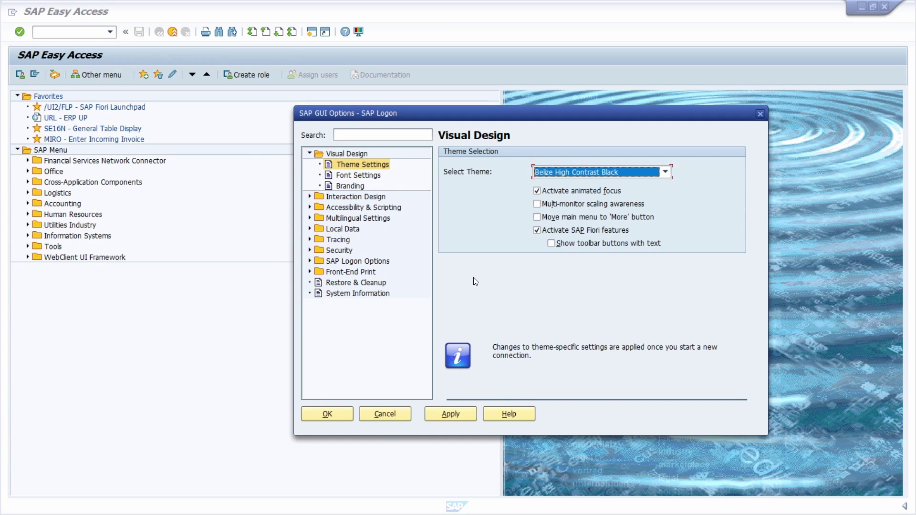
click(604, 172)
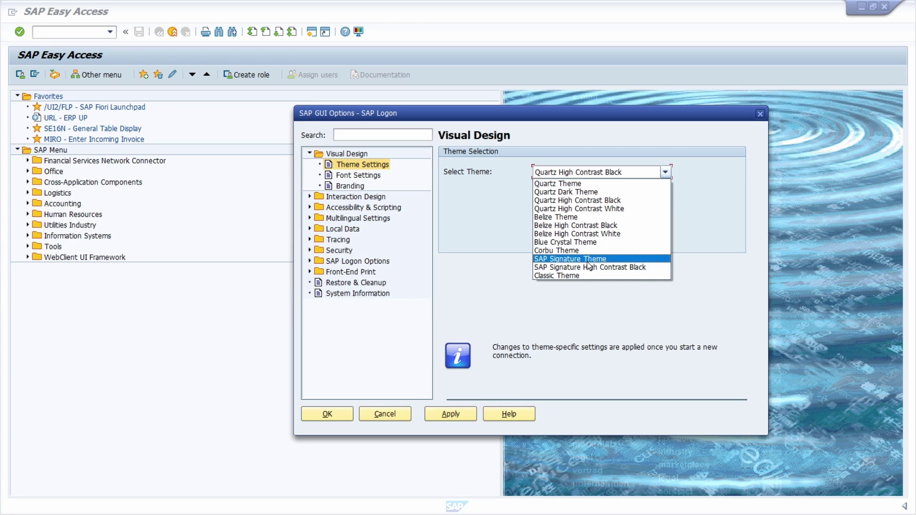
click(562, 259)
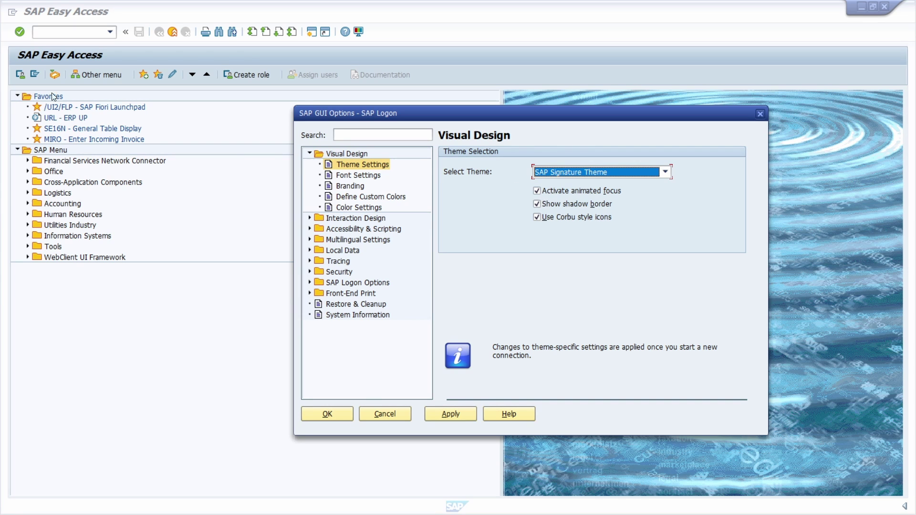
Step: Show the animated focus, uncheck Show shadow border and select Belize Theme
key(Escape)
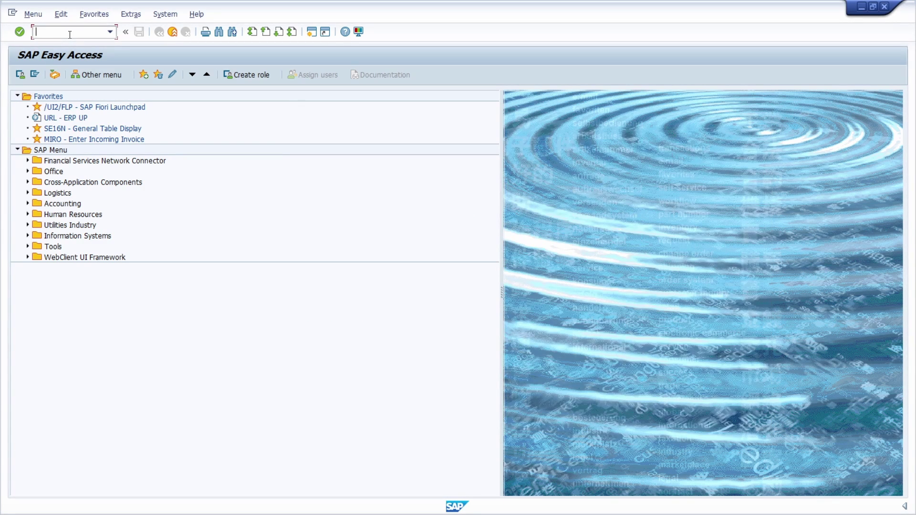
key(ctrl)
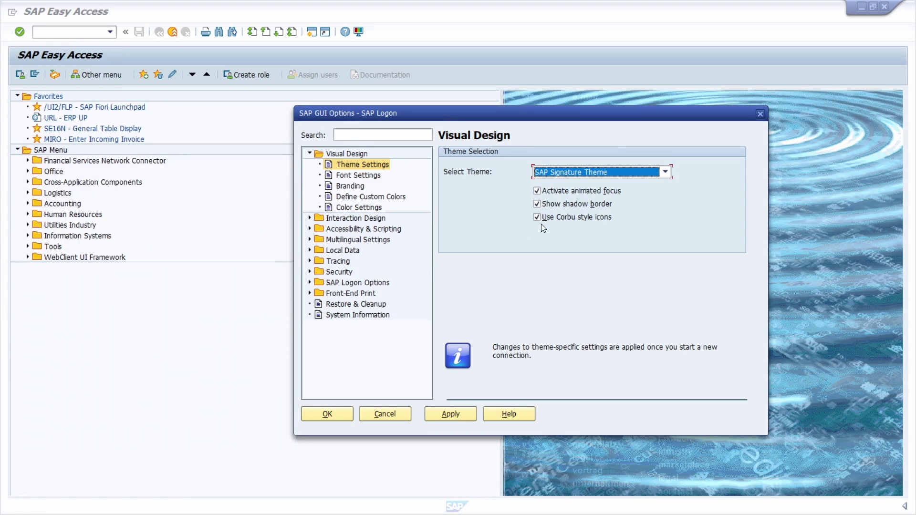
click(537, 204)
click(611, 173)
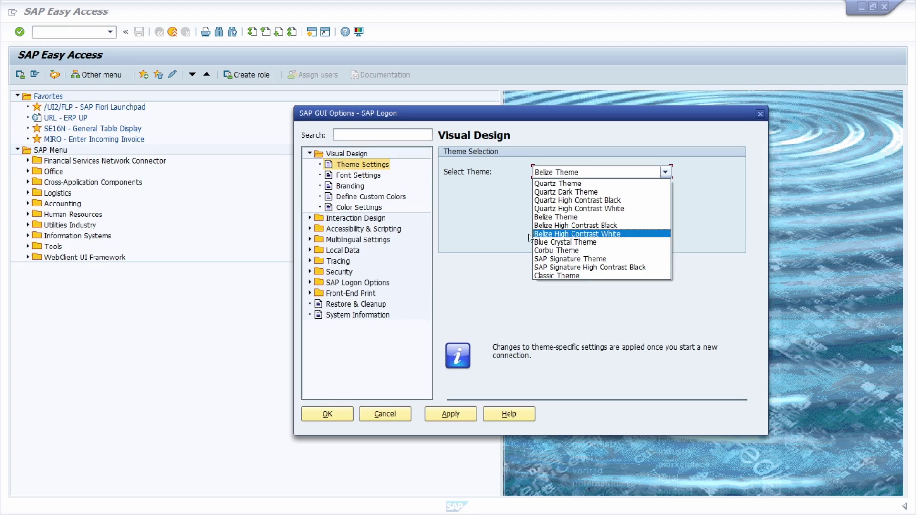
click(503, 227)
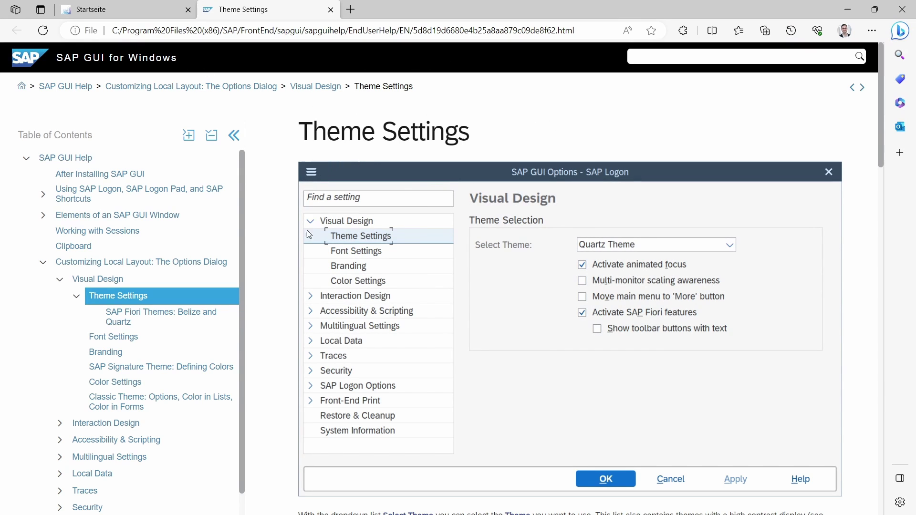
scroll(308, 234, down, 6)
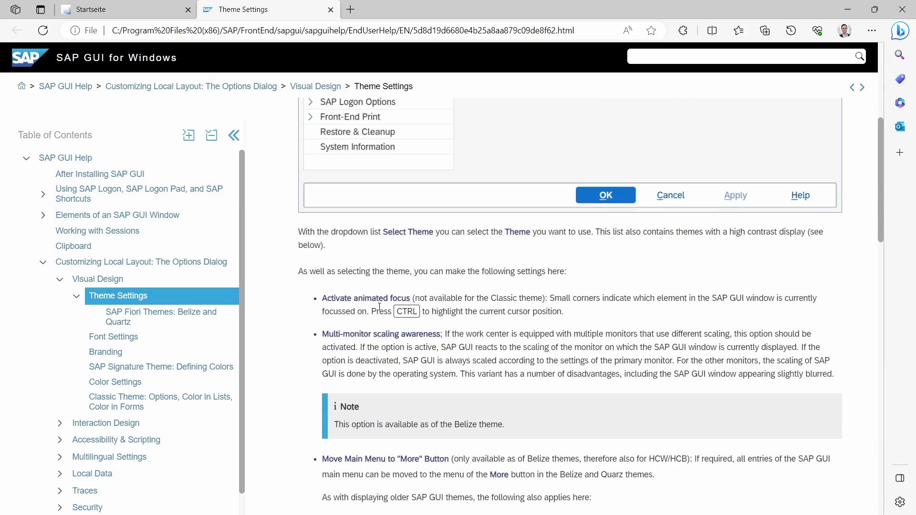
scroll(380, 307, down, 16)
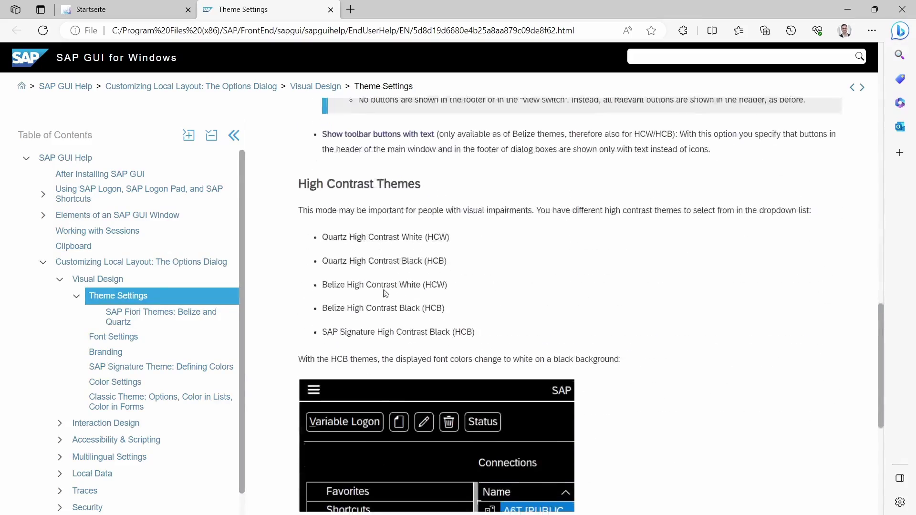
scroll(523, 293, down, 7)
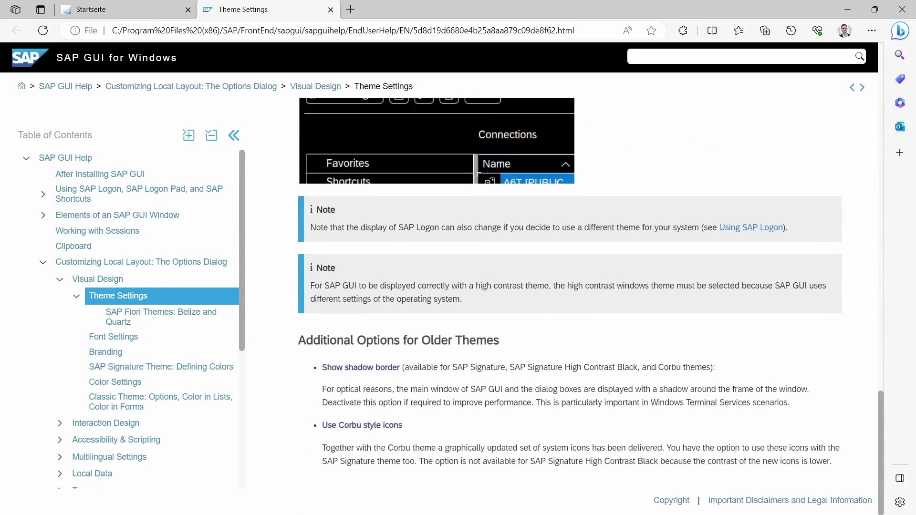
scroll(421, 299, up, 20)
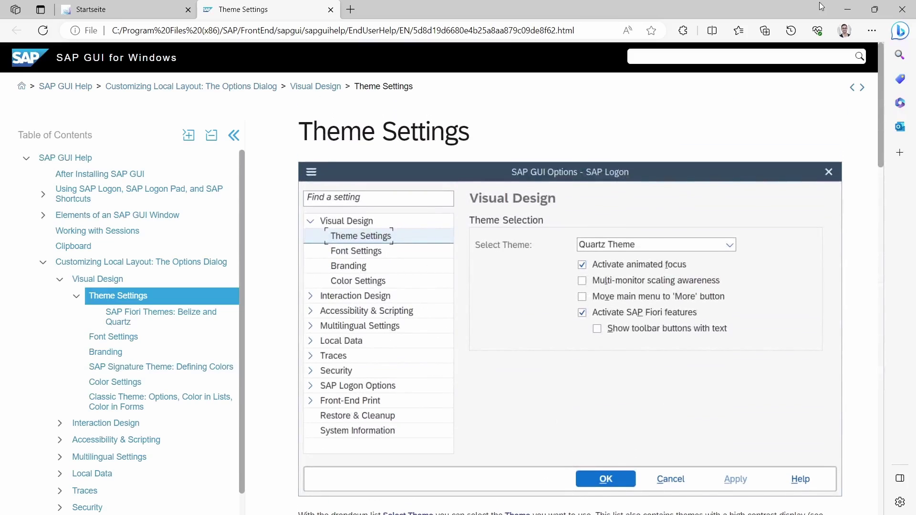
Step: Choose Corbu Theme in Select Theme, apply it and confirm the Options dialog
click(847, 9)
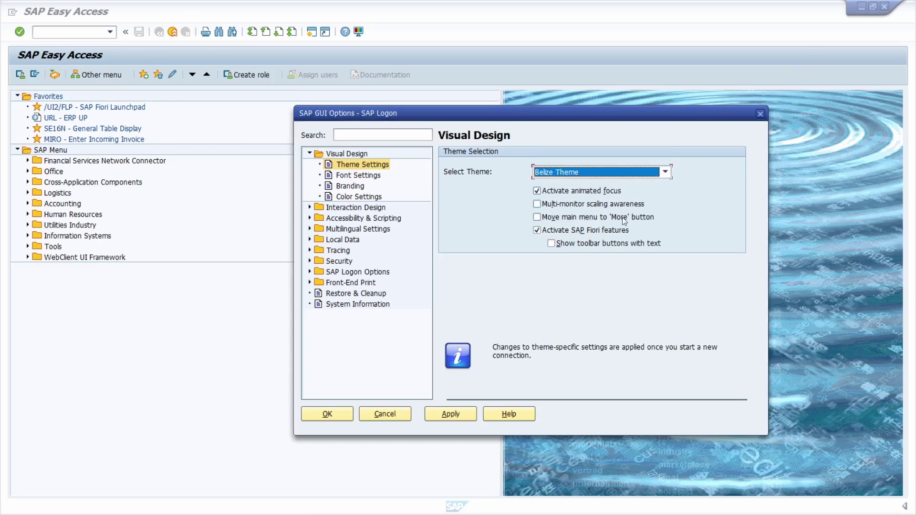
click(580, 170)
click(576, 248)
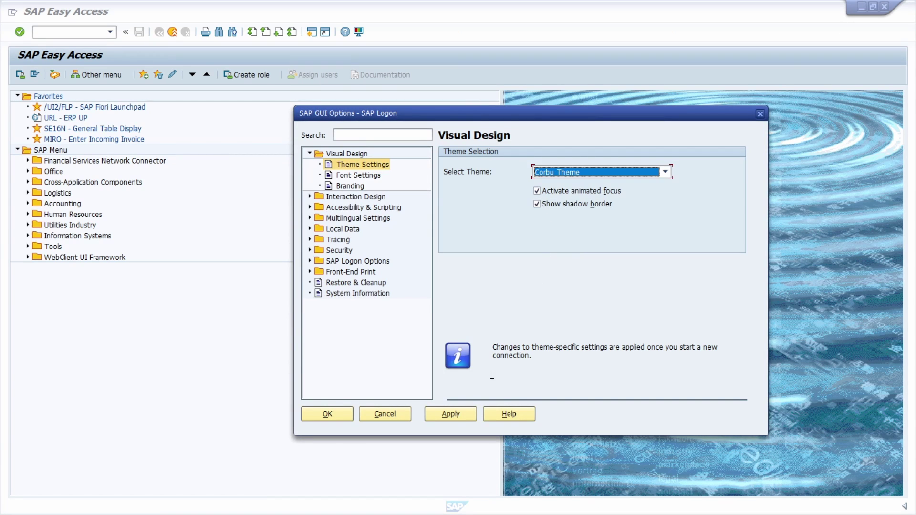
click(446, 417)
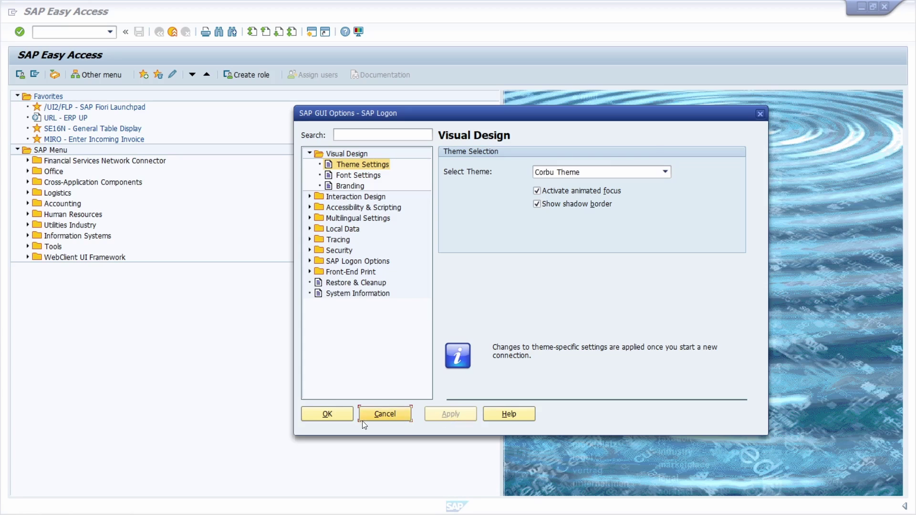
click(327, 414)
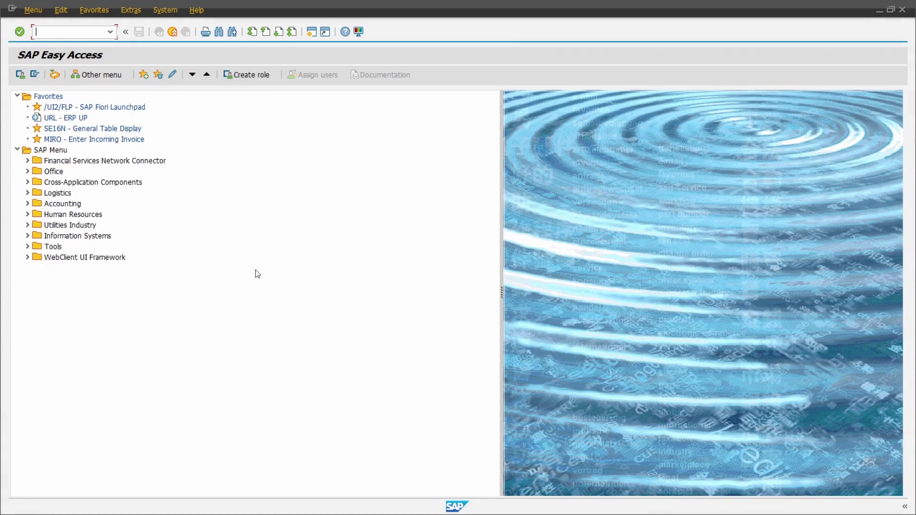
Step: Switch to the SAP Logon 770 window with Alt+Tab
key(alt+Tab)
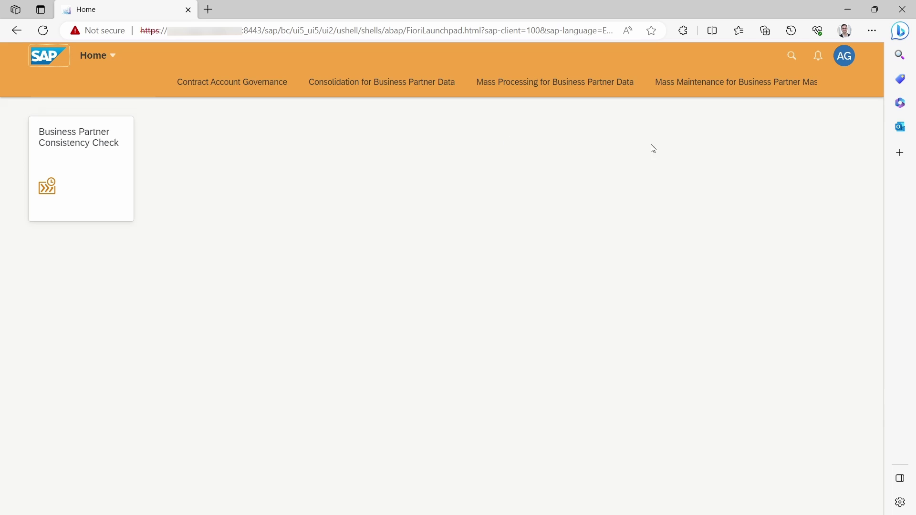
Step: Open Settings from the user avatar menu to view the User Account details
click(845, 57)
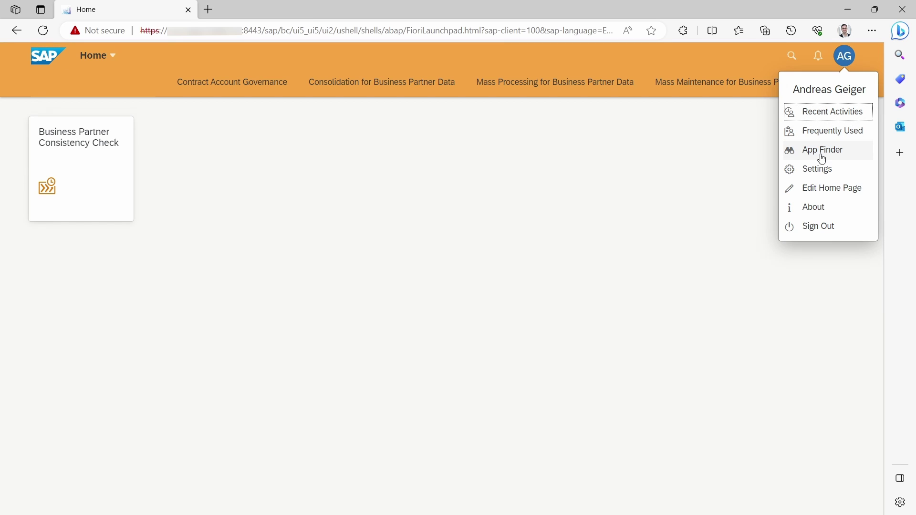
click(813, 171)
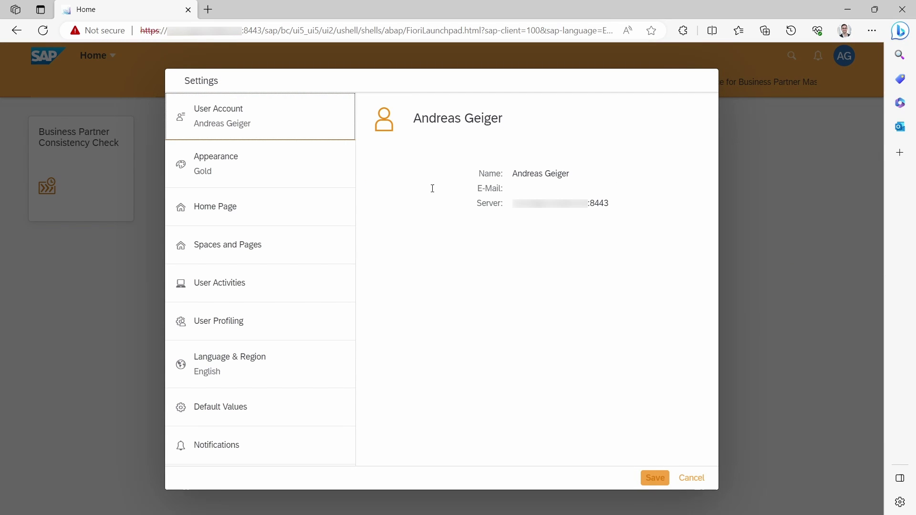
Step: In Appearance, select the SAP Quartz Dark theme instead of Gold and save
click(243, 170)
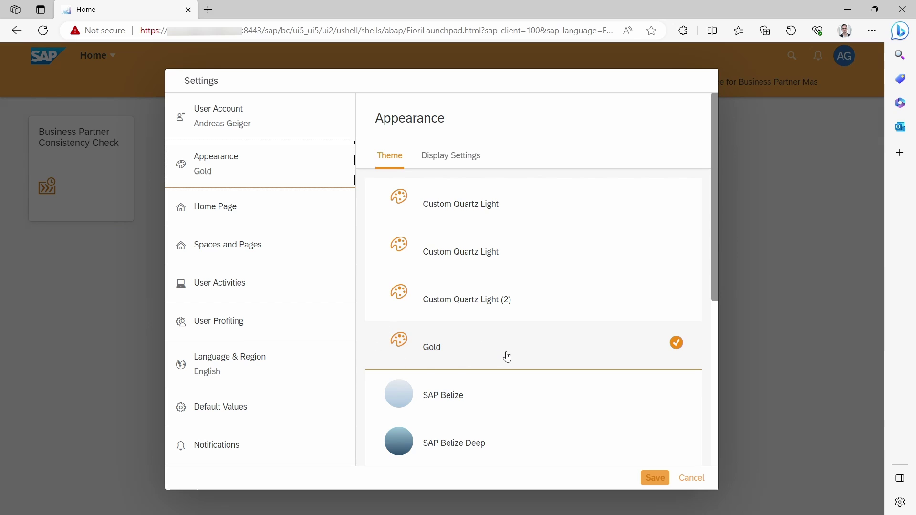
scroll(514, 348, down, 6)
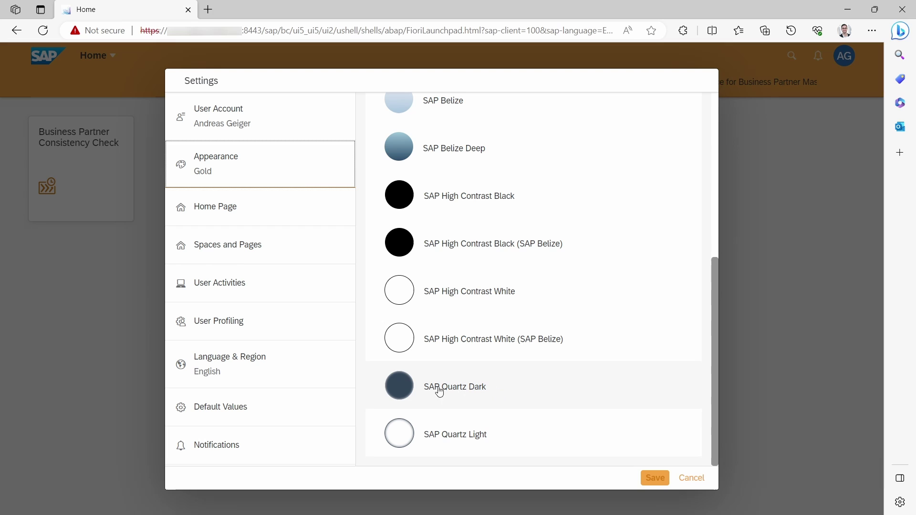
click(474, 389)
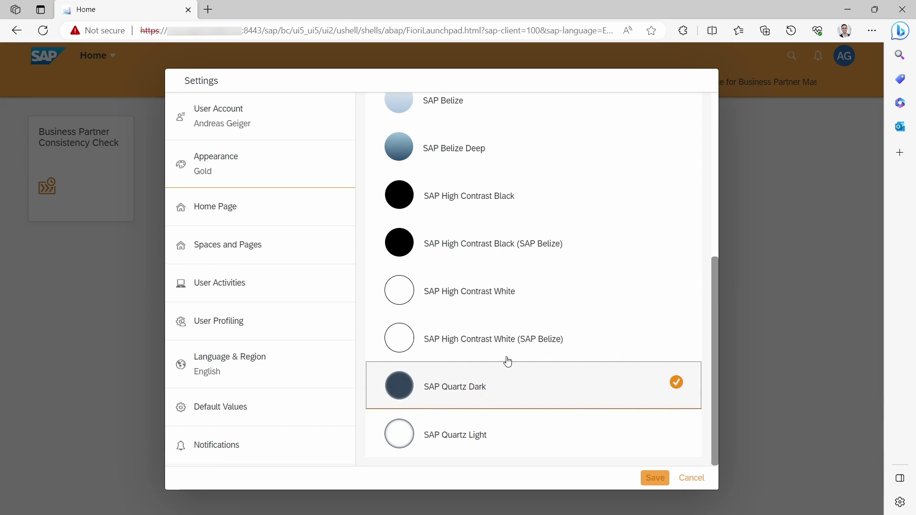
click(645, 484)
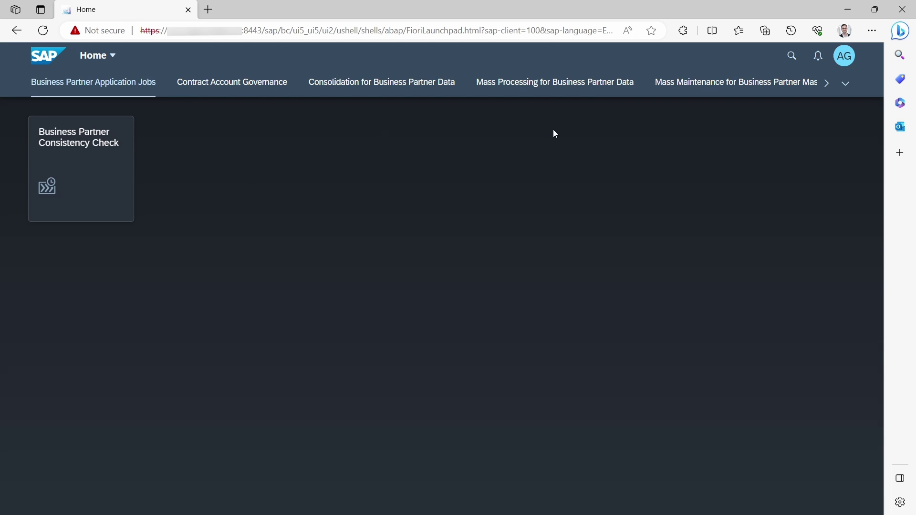
Step: Reopen Settings > Appearance, select SAP Quartz Light and save it
click(847, 60)
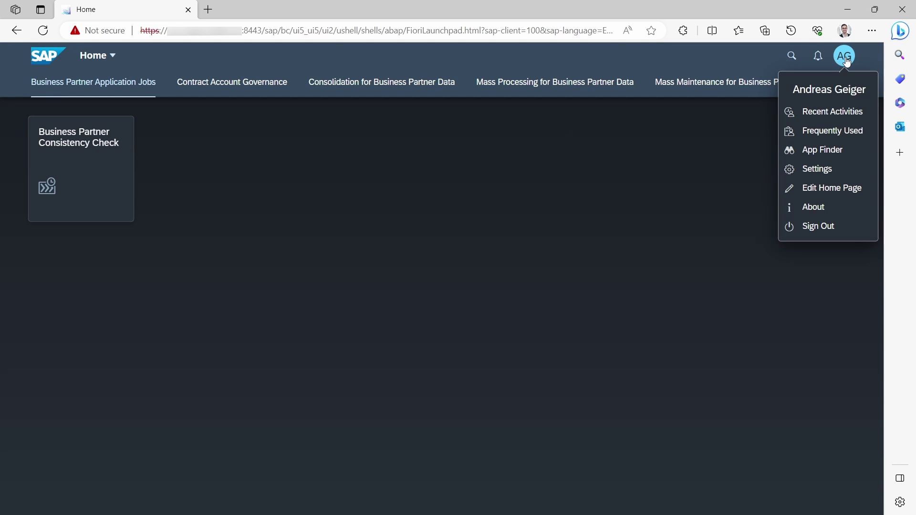
click(828, 171)
click(254, 172)
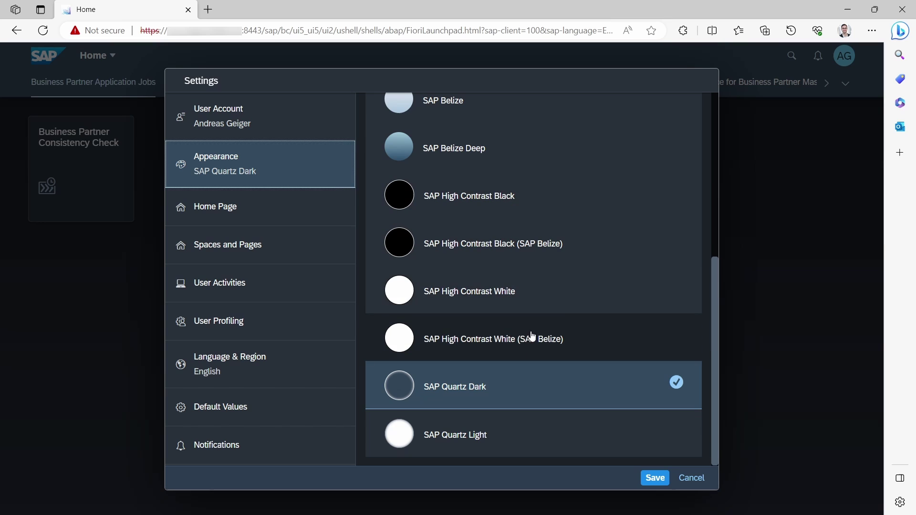
click(467, 441)
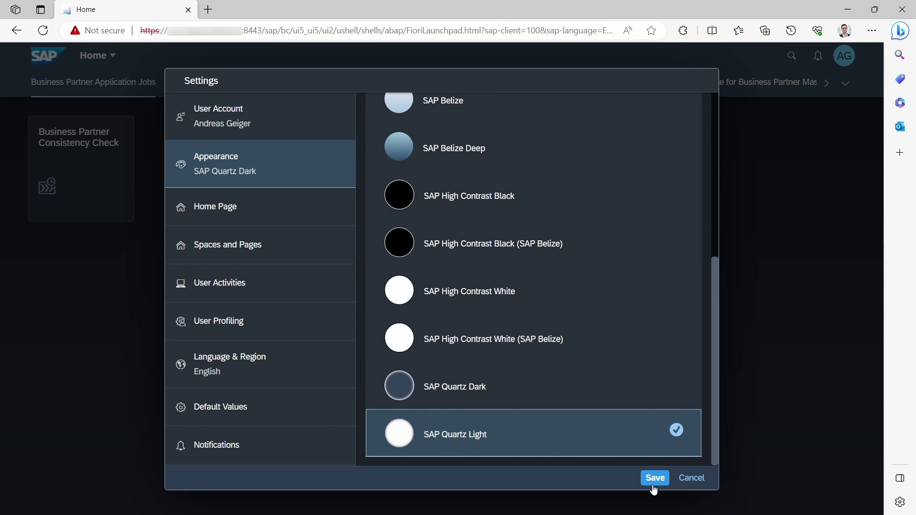
click(653, 478)
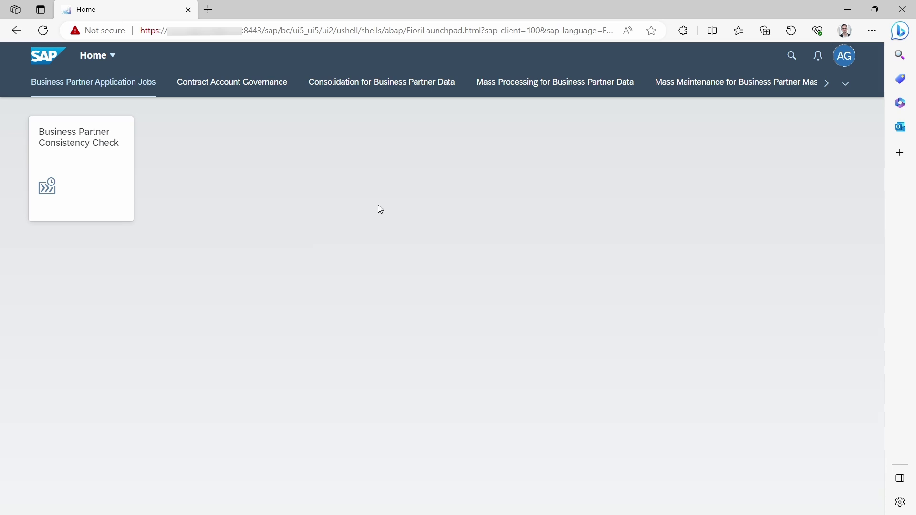
click(844, 56)
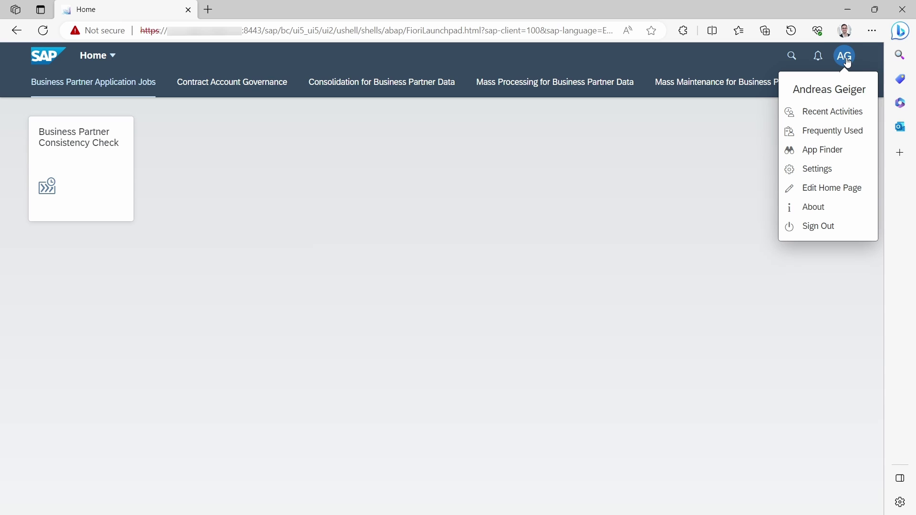
click(821, 168)
click(250, 180)
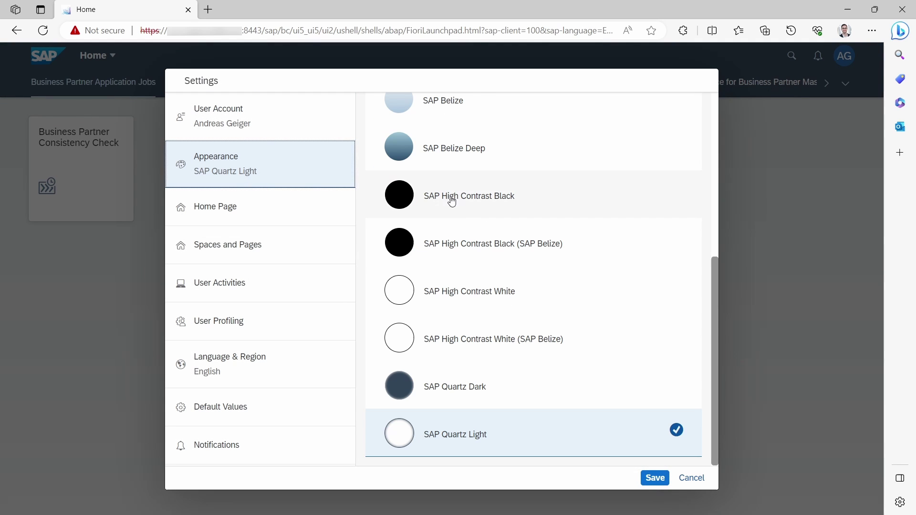
scroll(491, 264, up, 6)
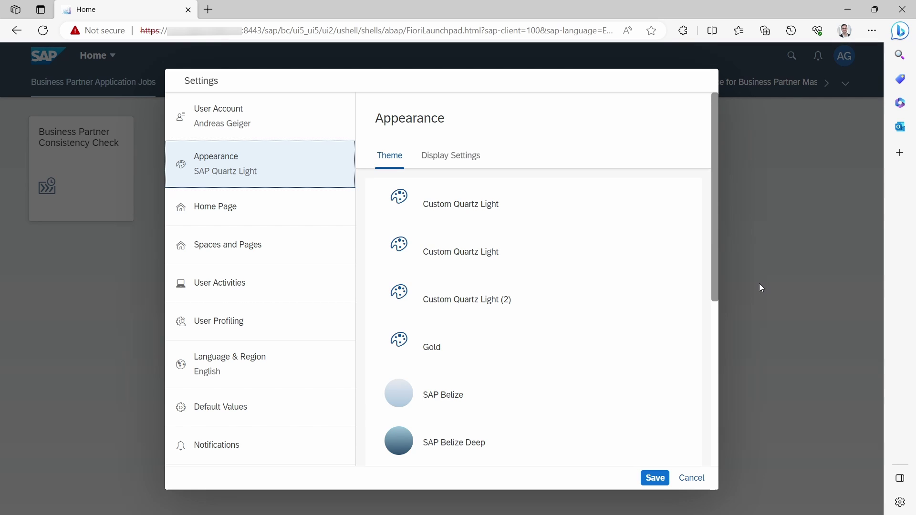
click(697, 478)
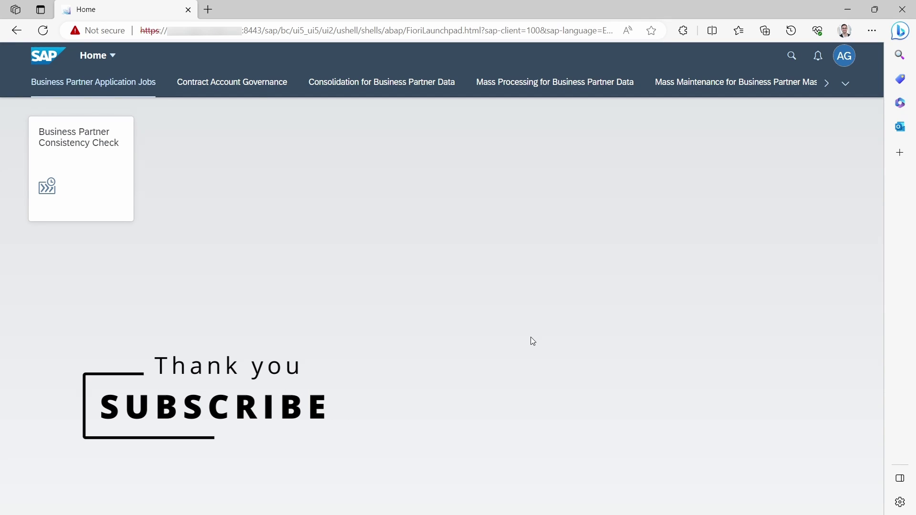